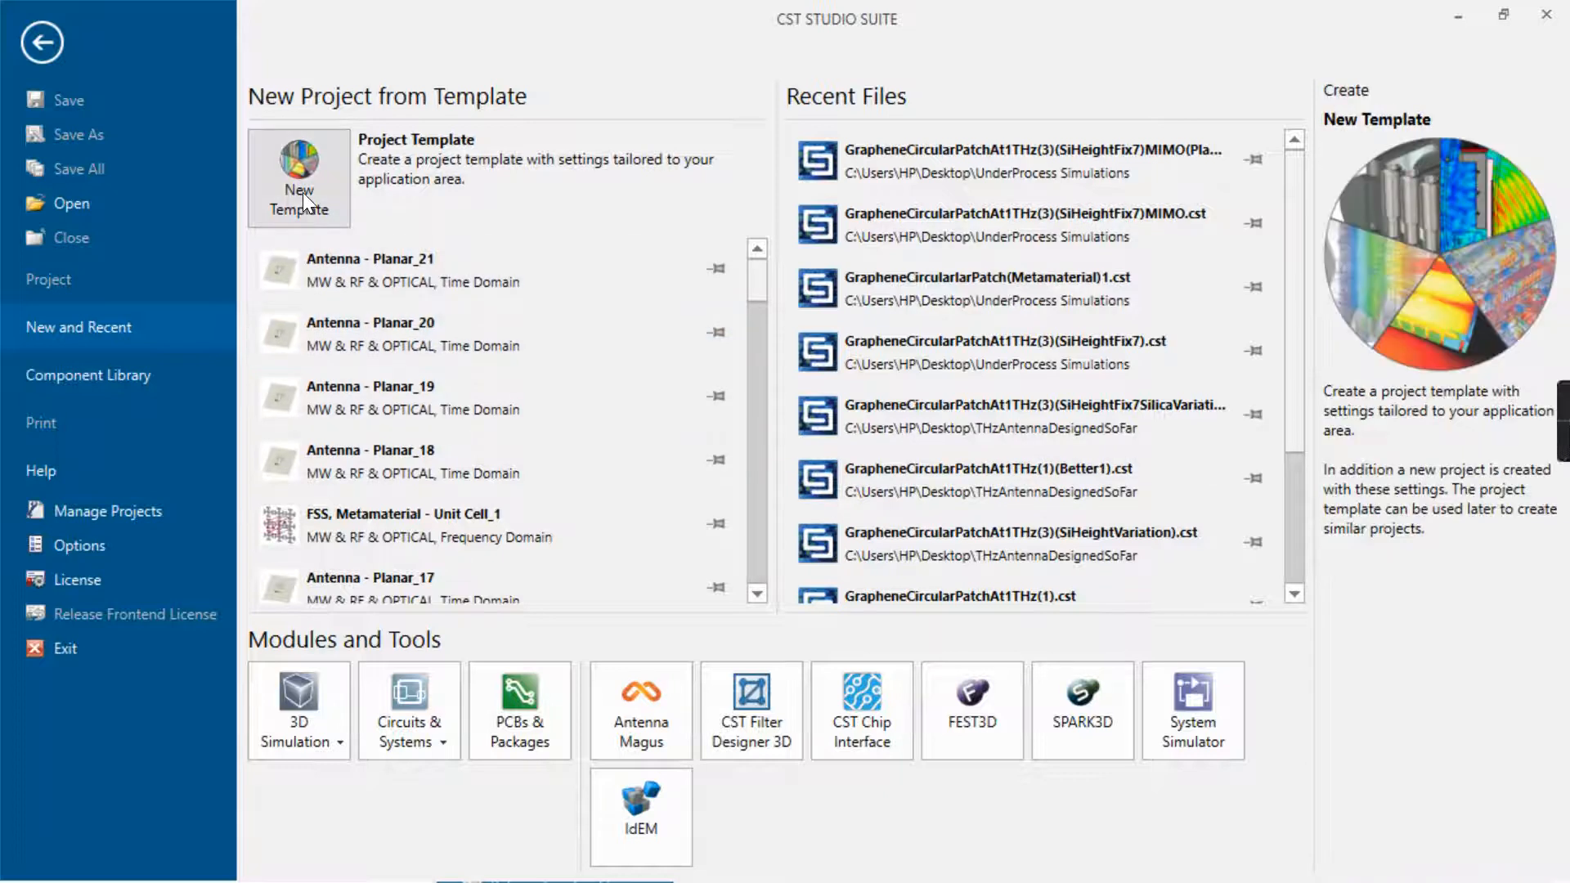
Start a Microwaves & RF/Optical antenna project template with the Planar workflow, keeping the Time Domain solver and um/THz units
click(314, 195)
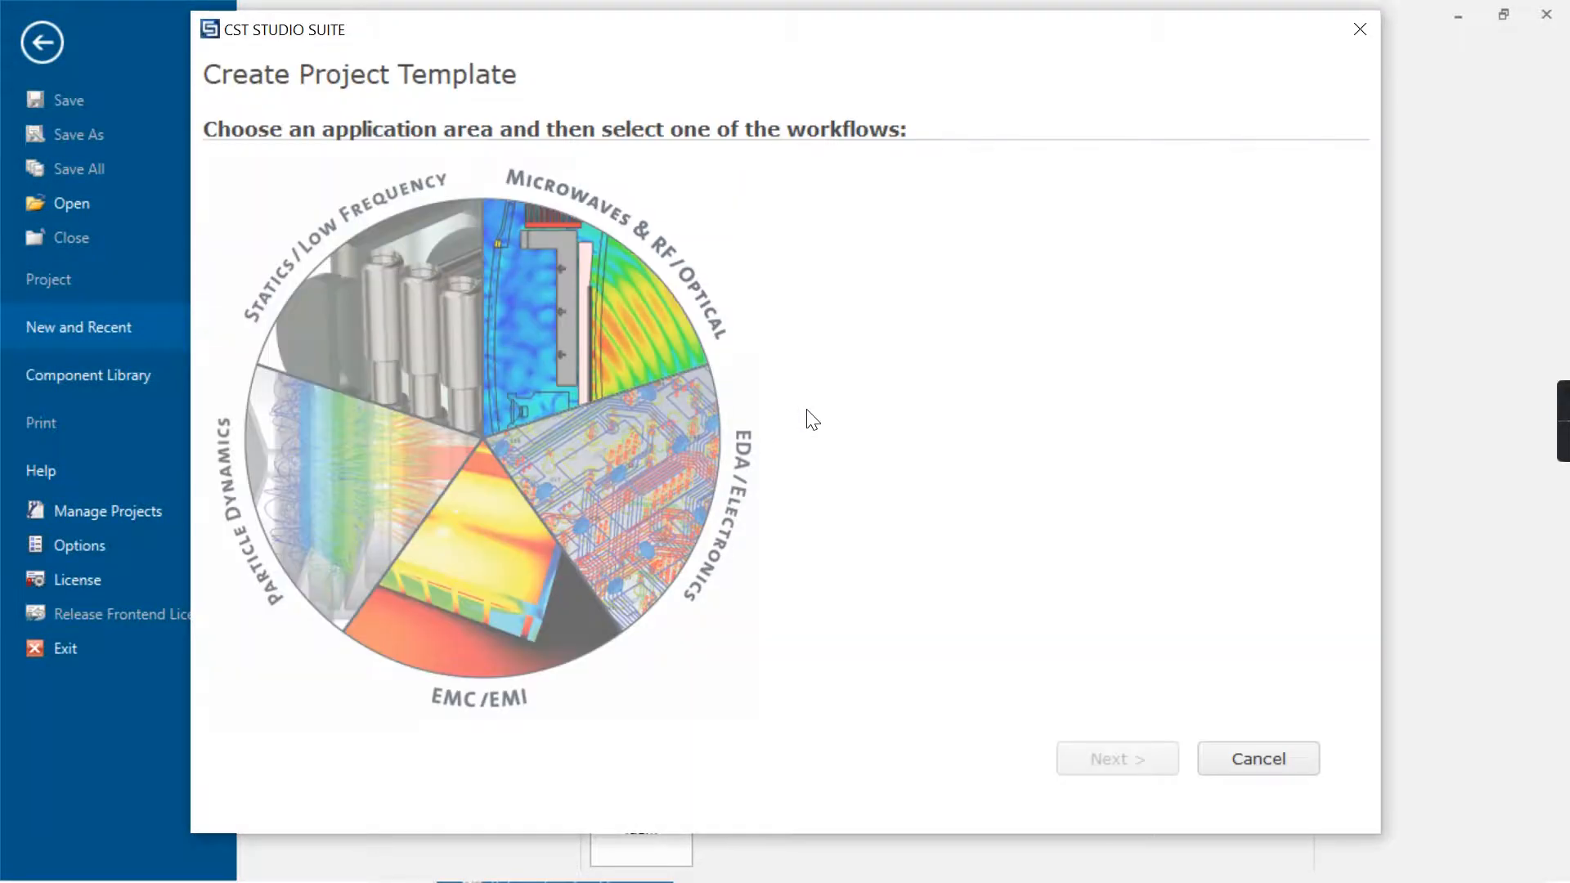
click(605, 312)
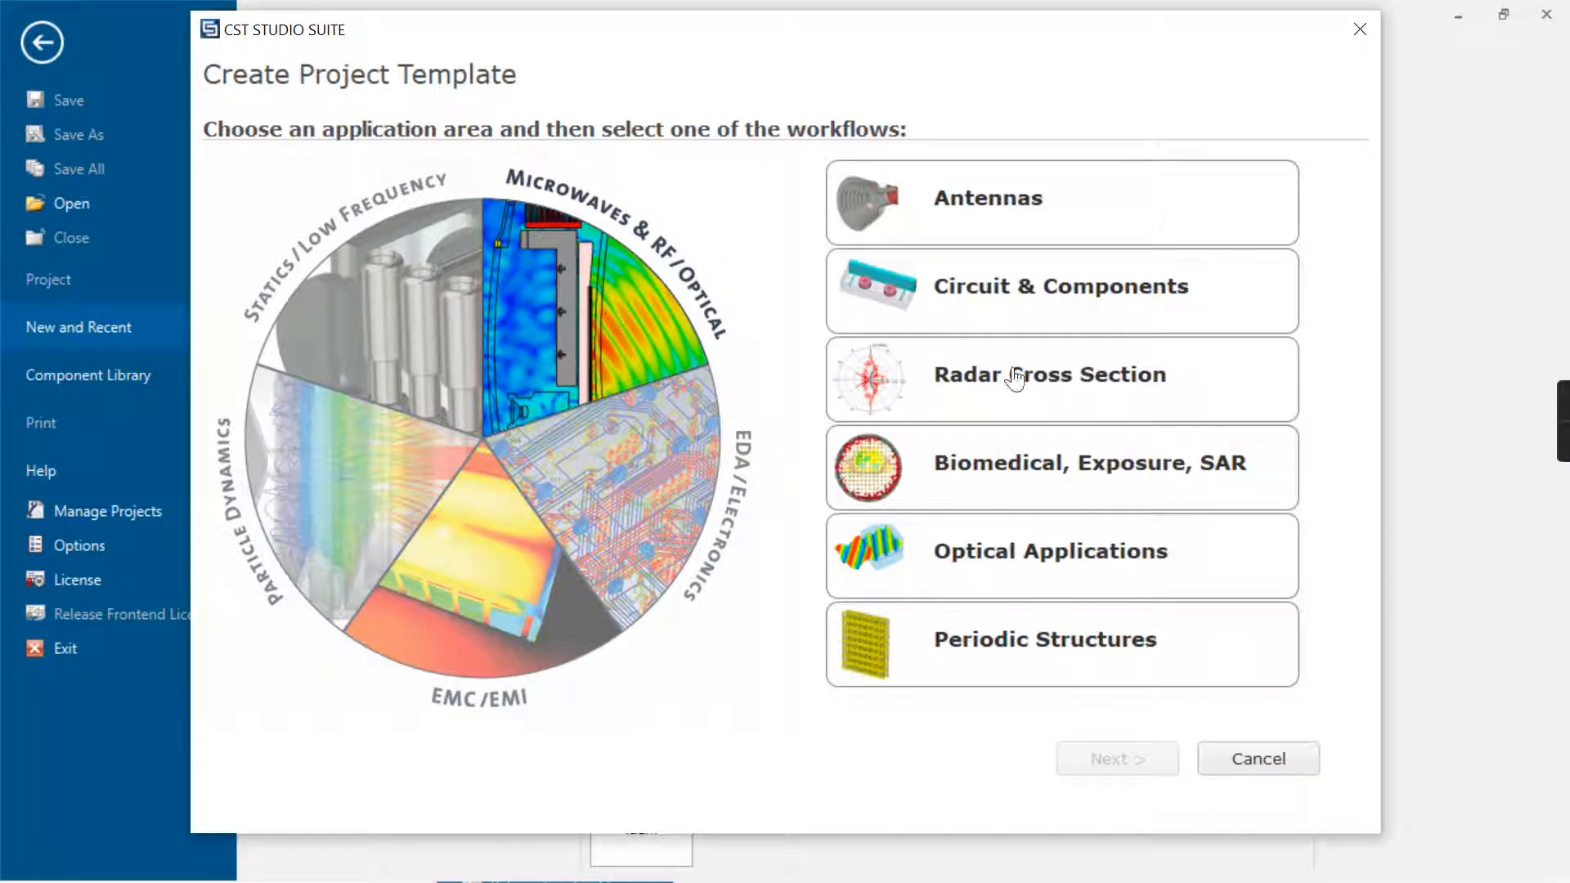
click(1029, 220)
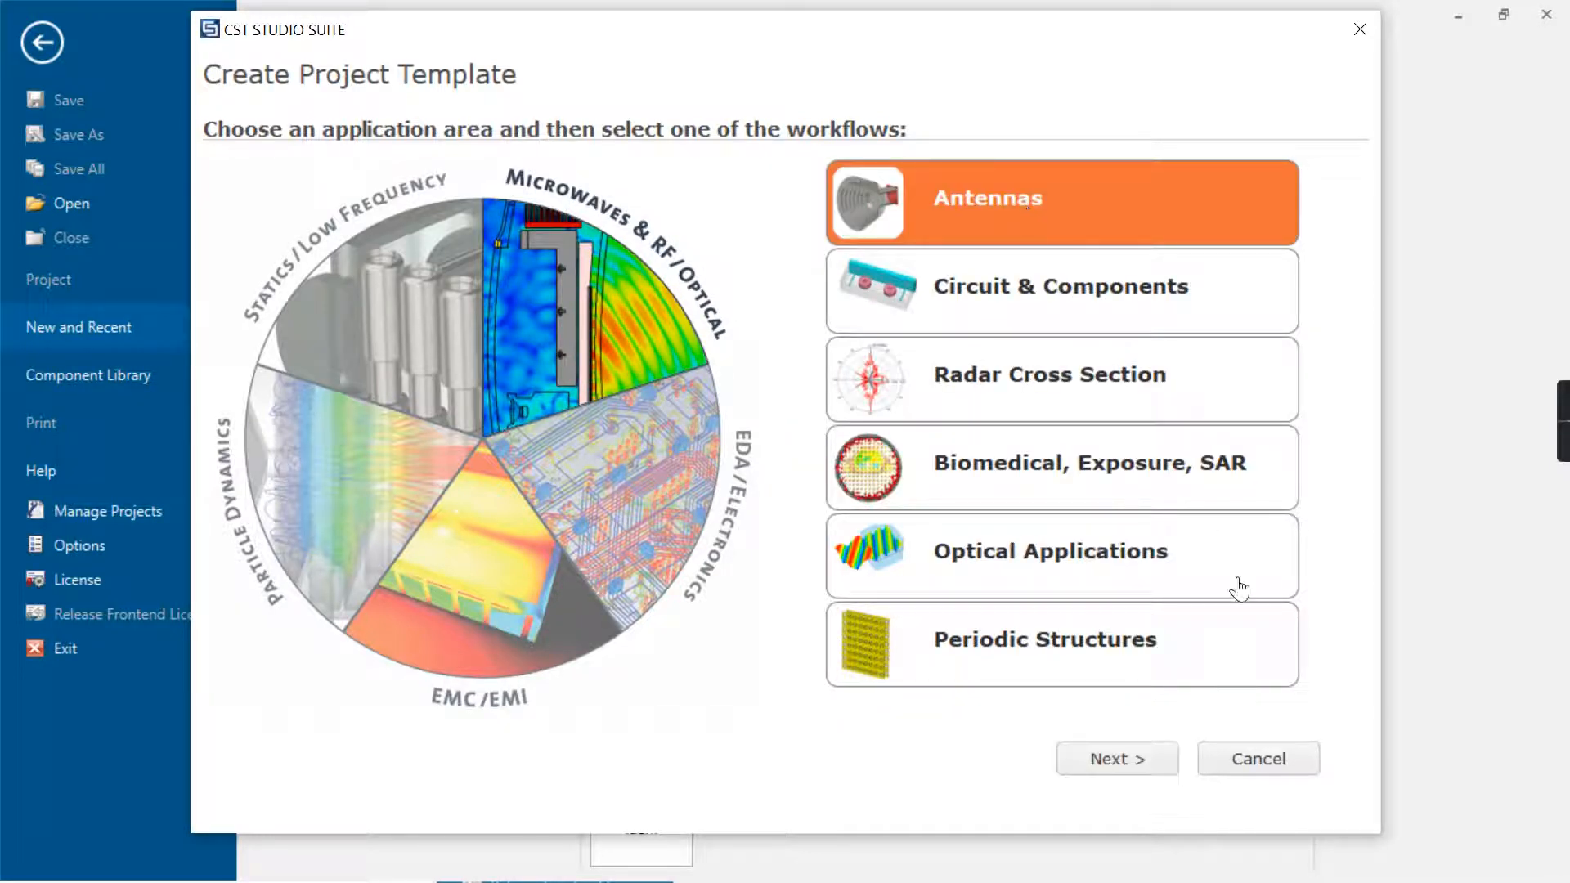
click(1149, 776)
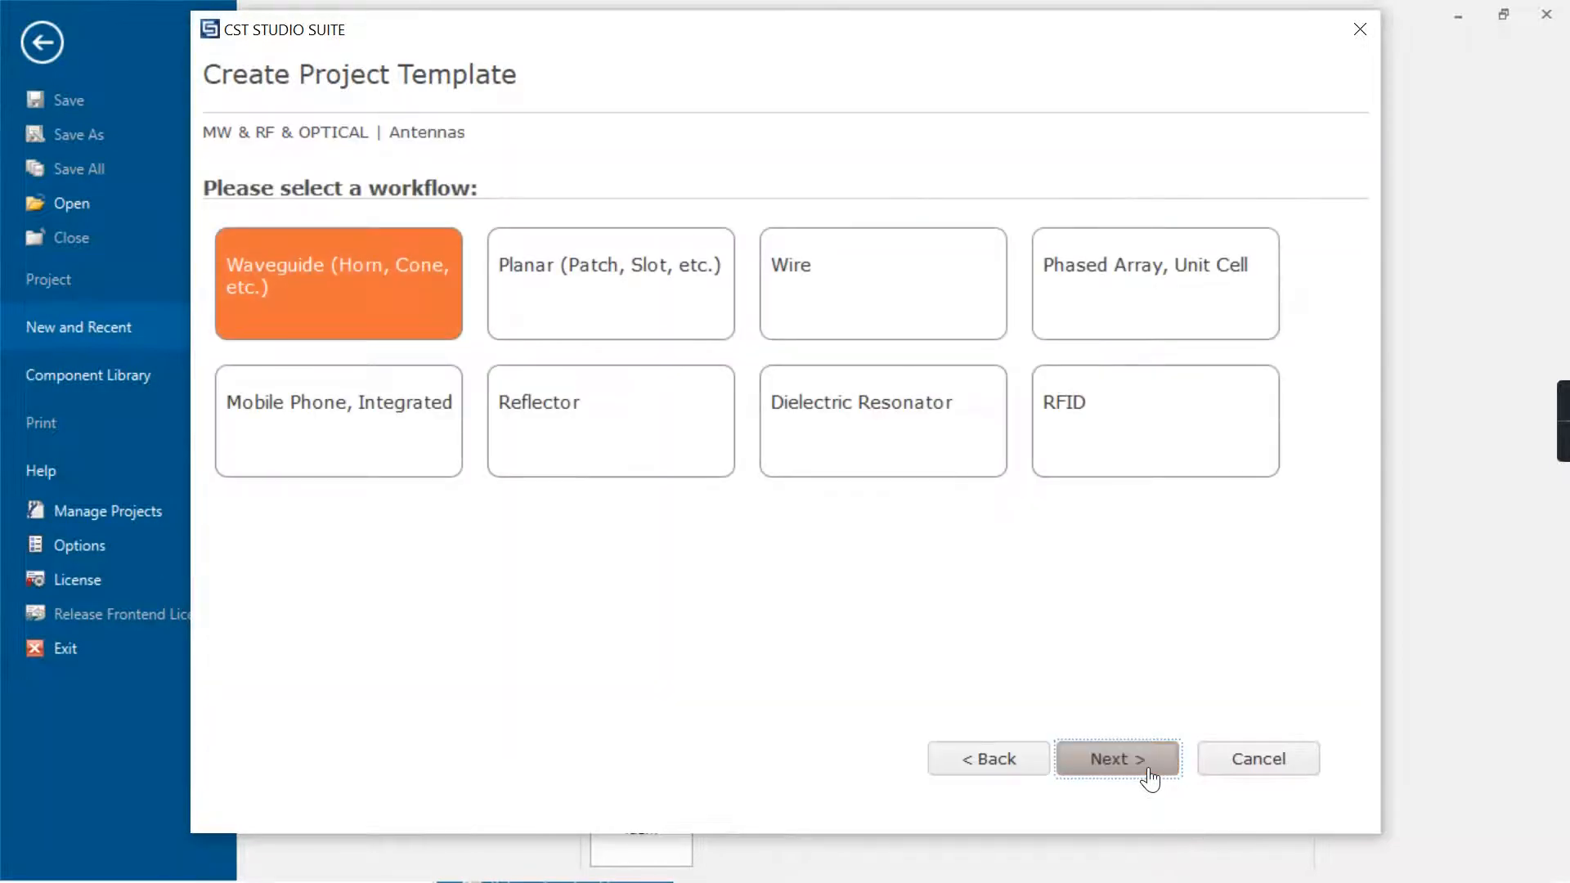
click(626, 327)
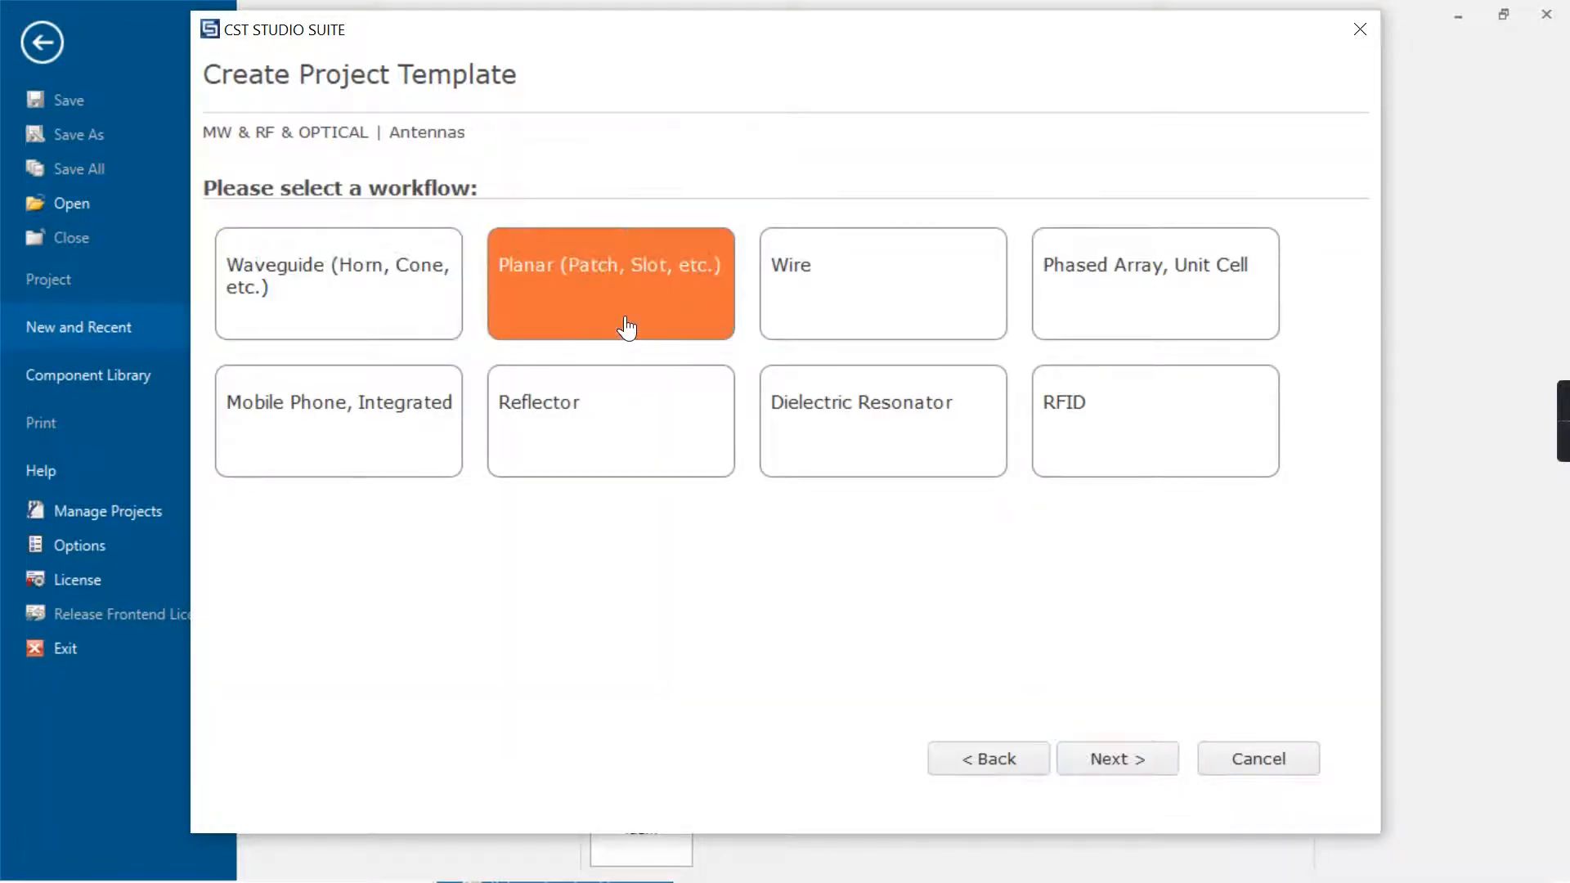
click(1097, 764)
click(1136, 762)
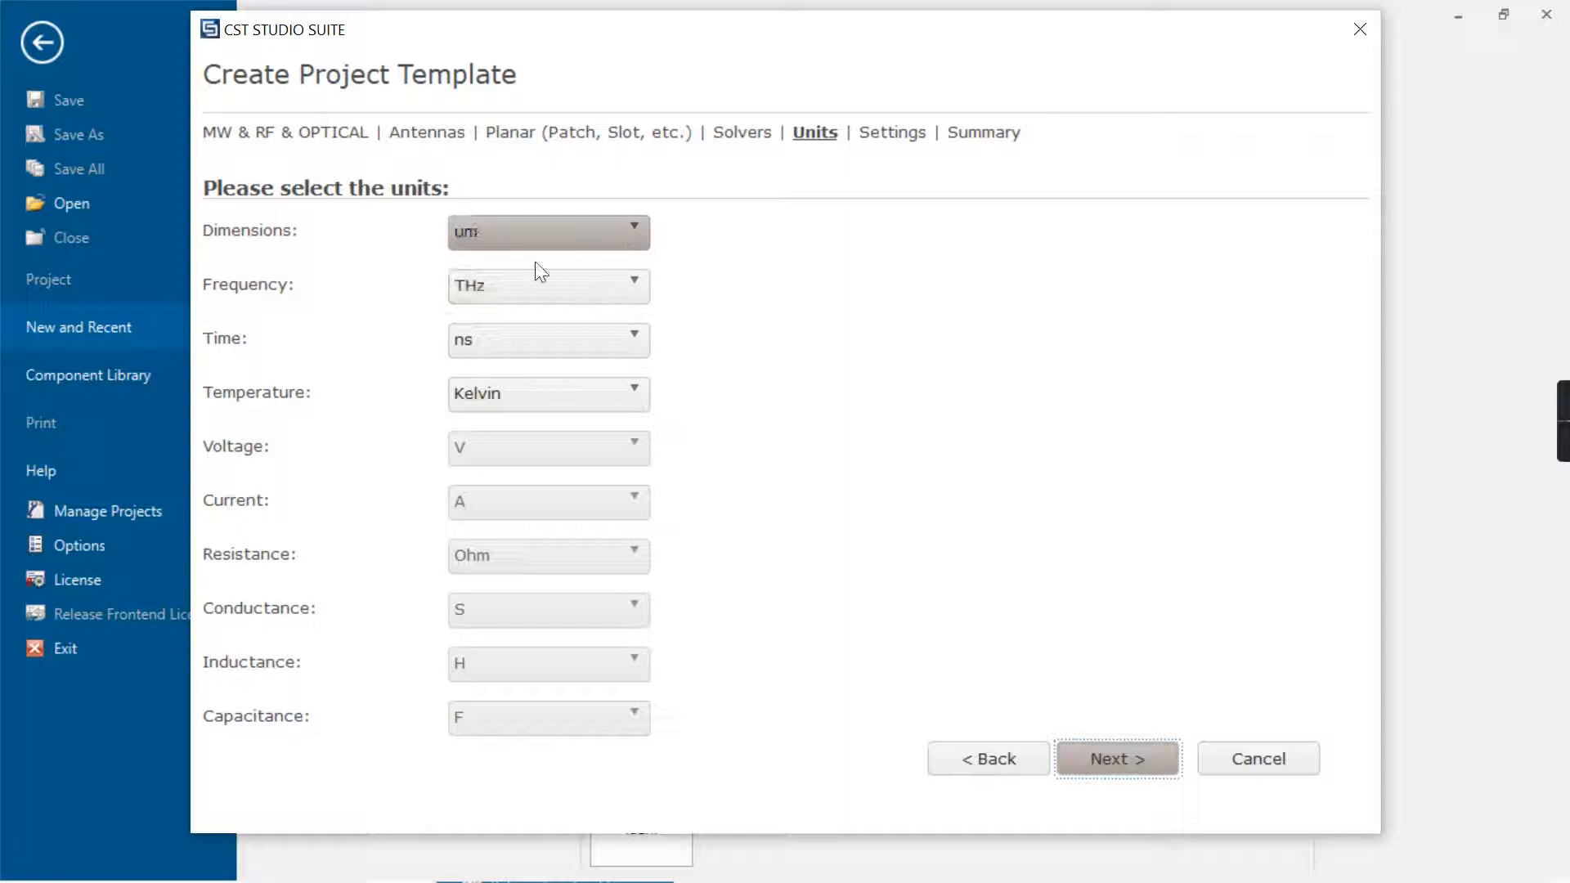
click(1151, 762)
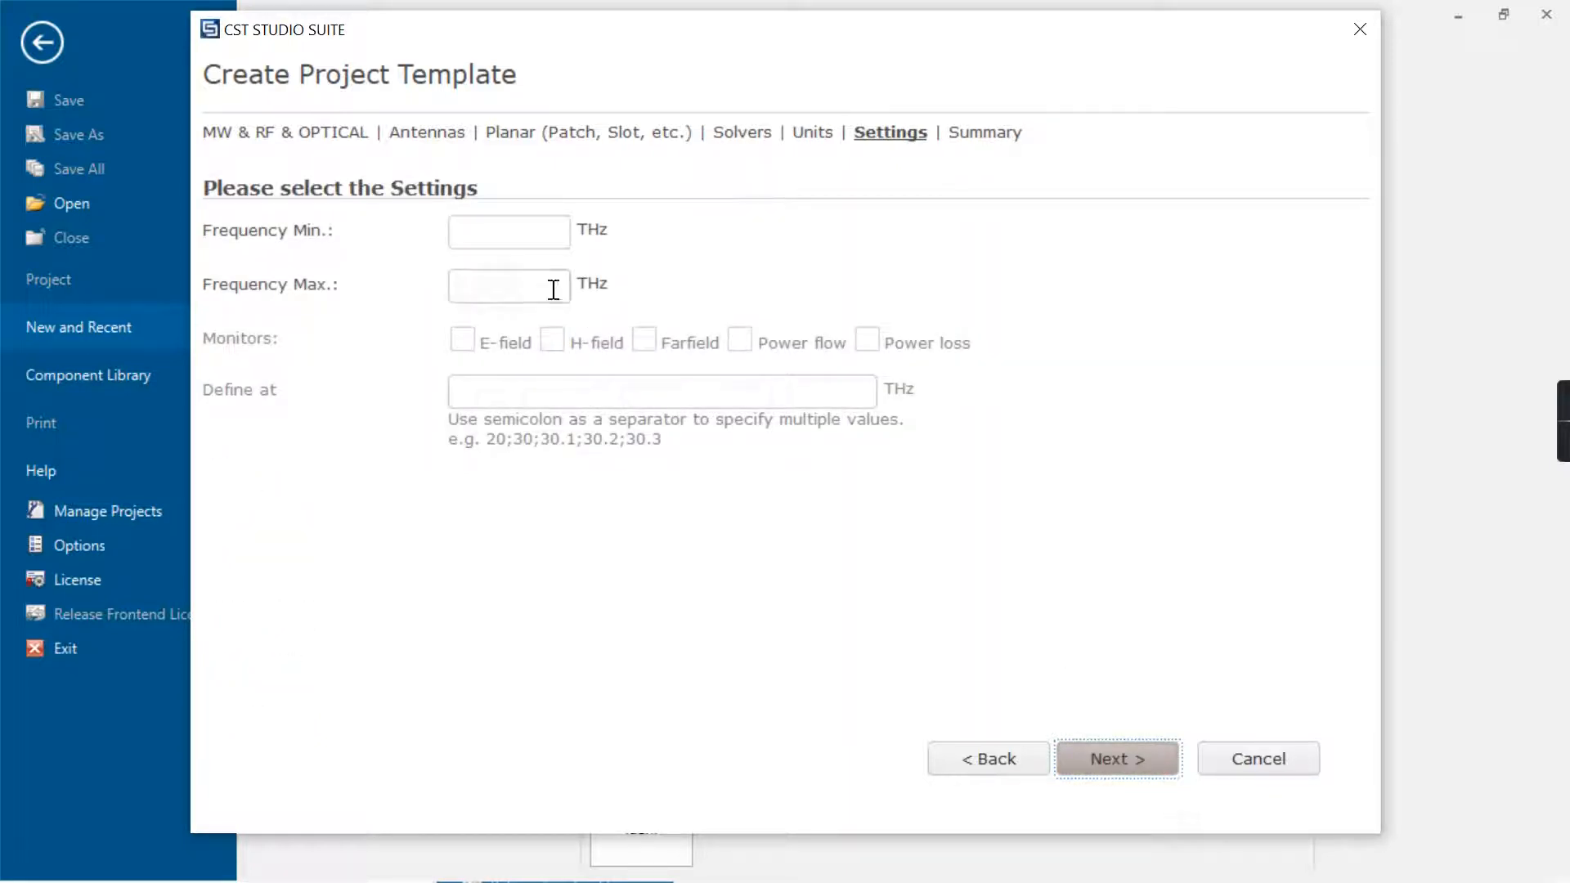
Set the template's frequency range from 0.1 to 3 THz and finish creating the project
click(521, 237)
text(0.1)
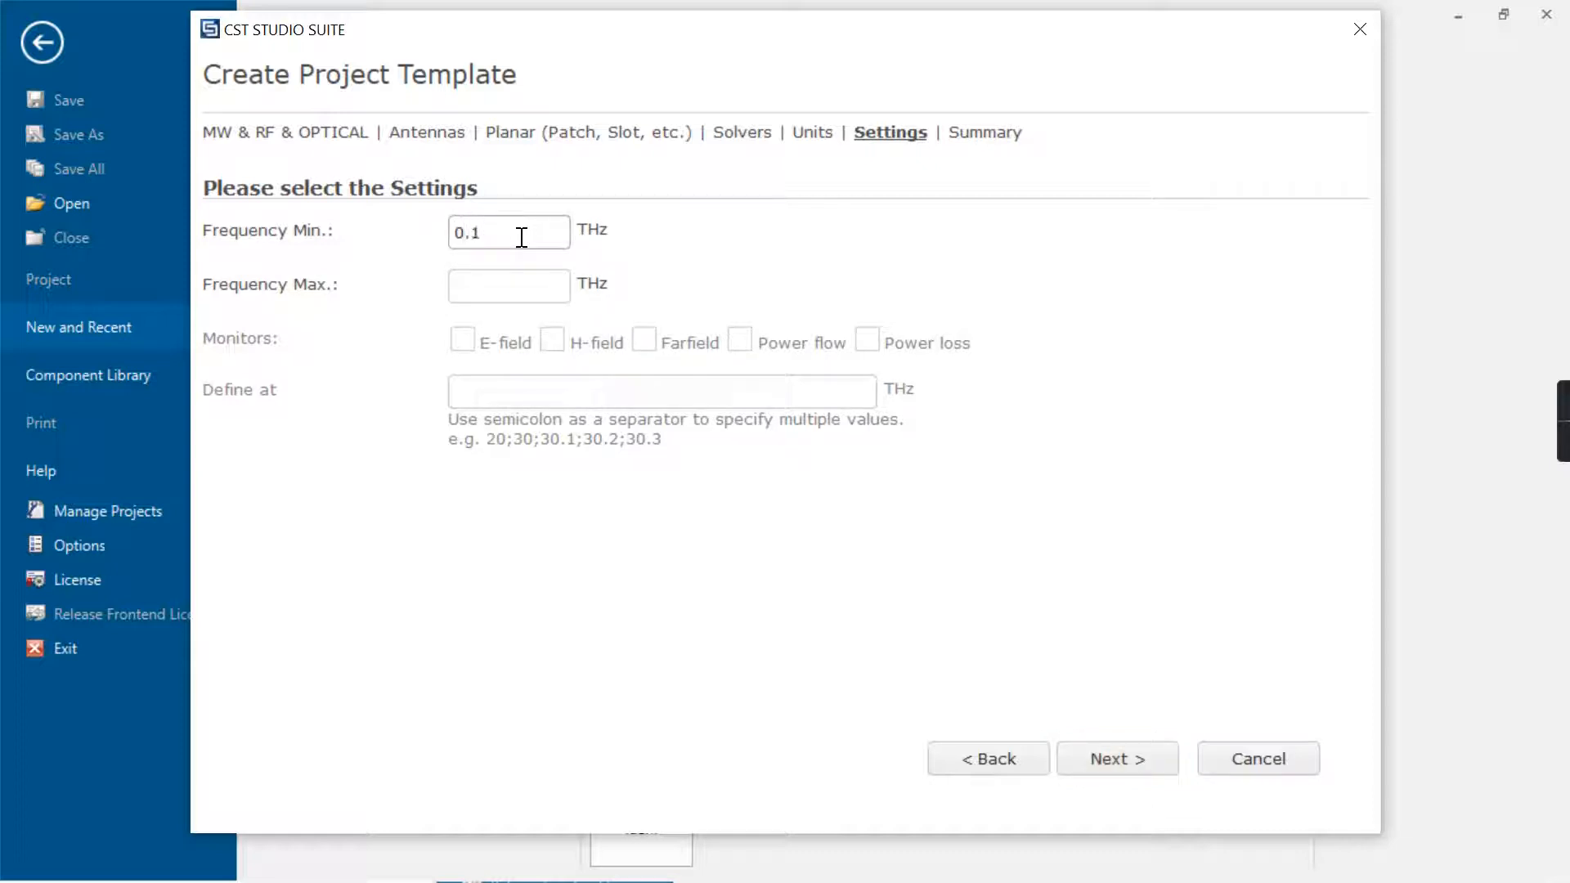
click(521, 284)
text(3)
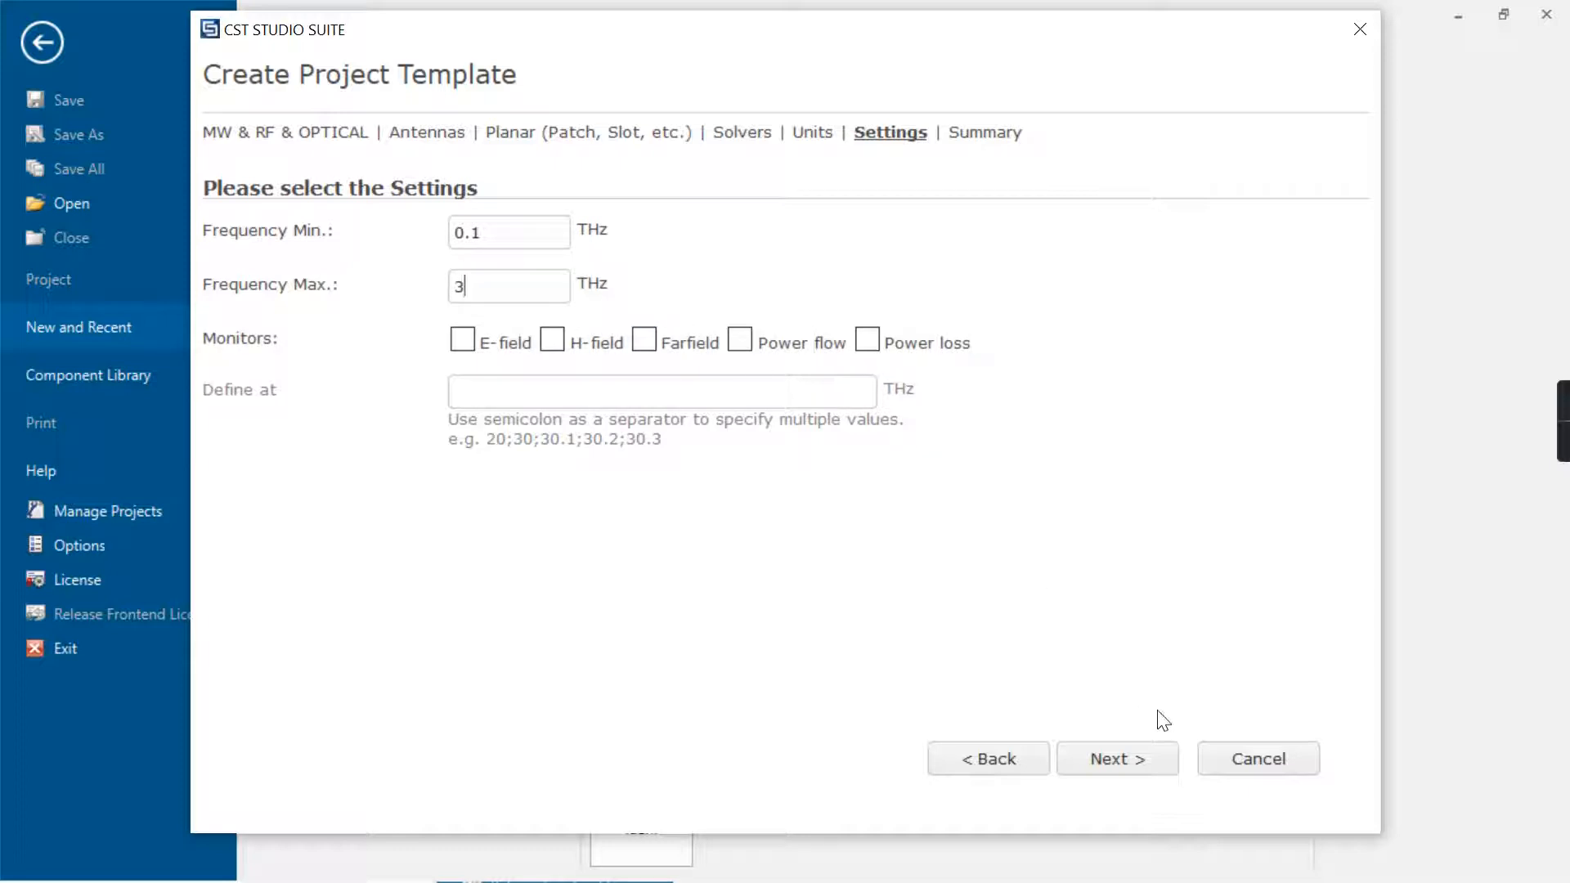
click(1130, 757)
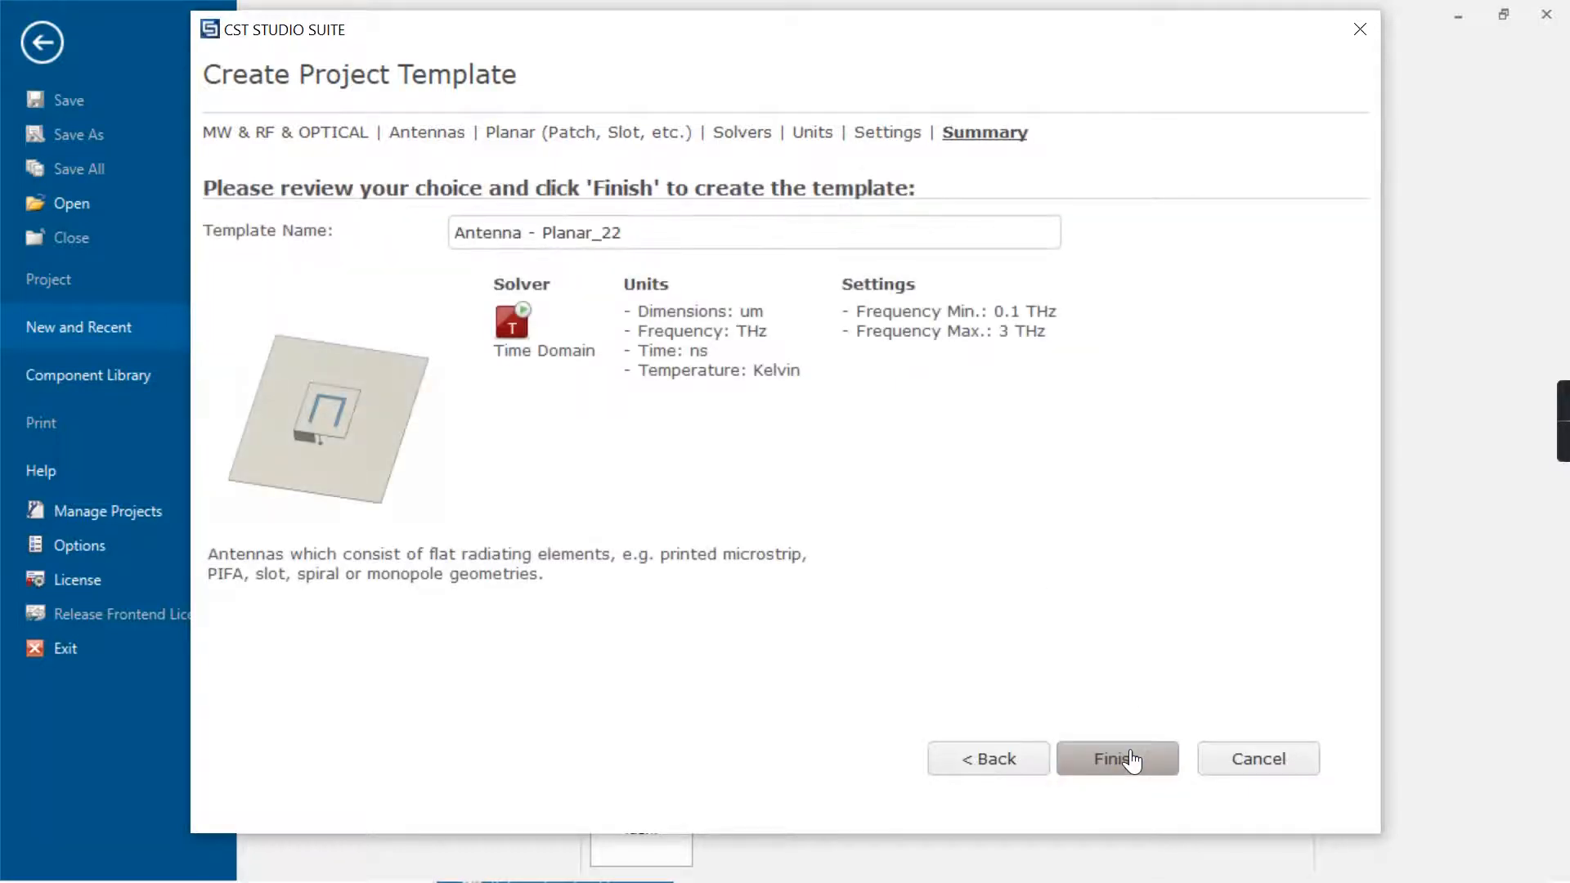
click(1129, 759)
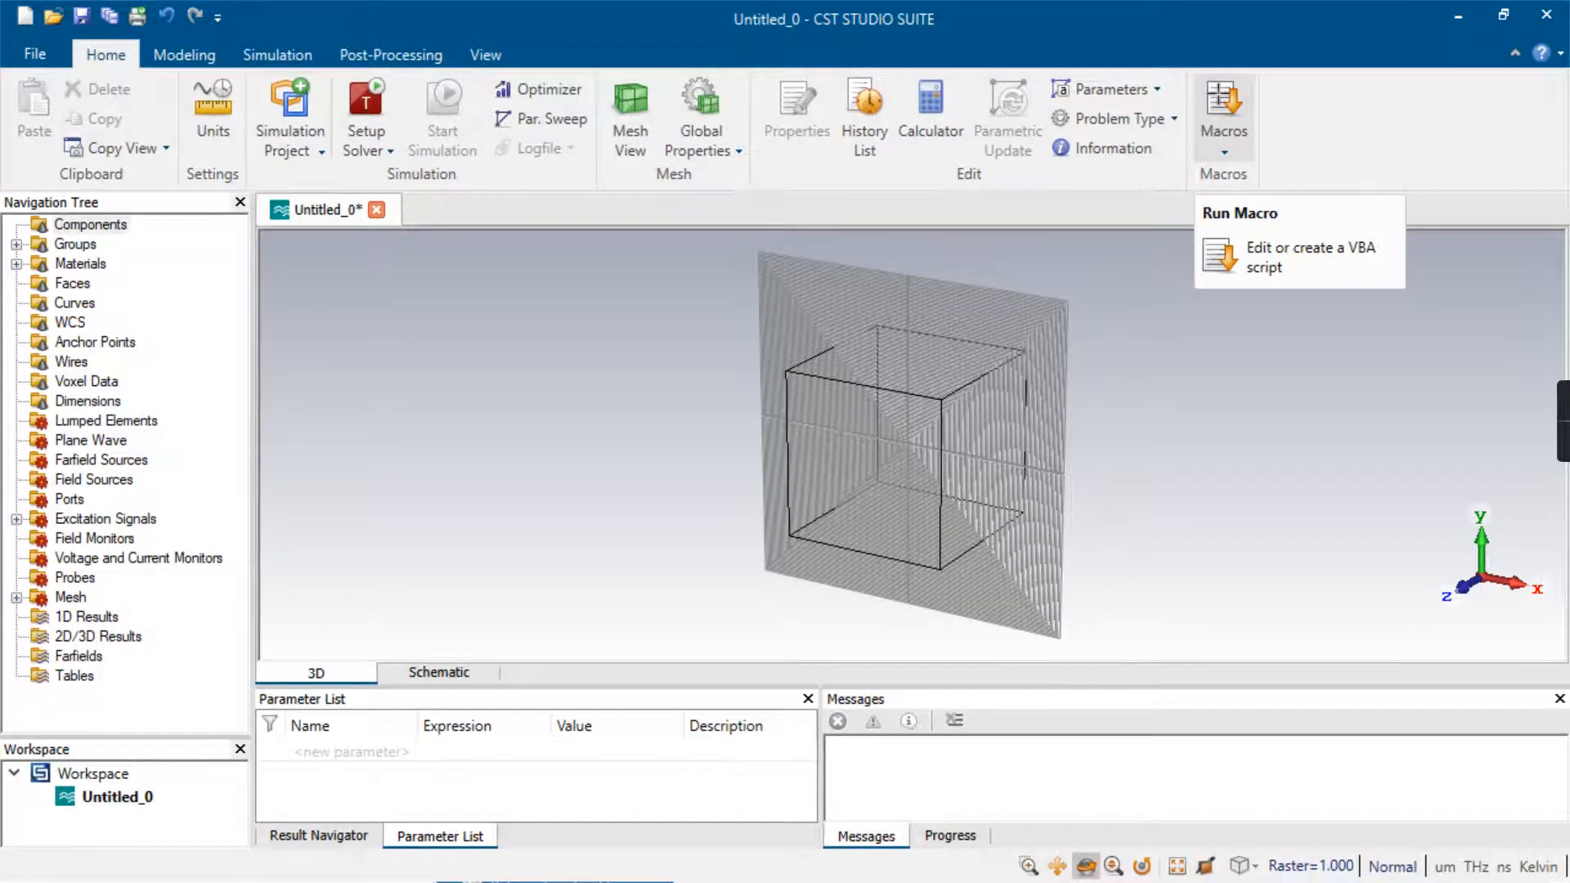
Start a graphene material for optical applications with temperature 300 K and chemical potential 0.5 eV
click(1224, 115)
mouse_move(1249, 323)
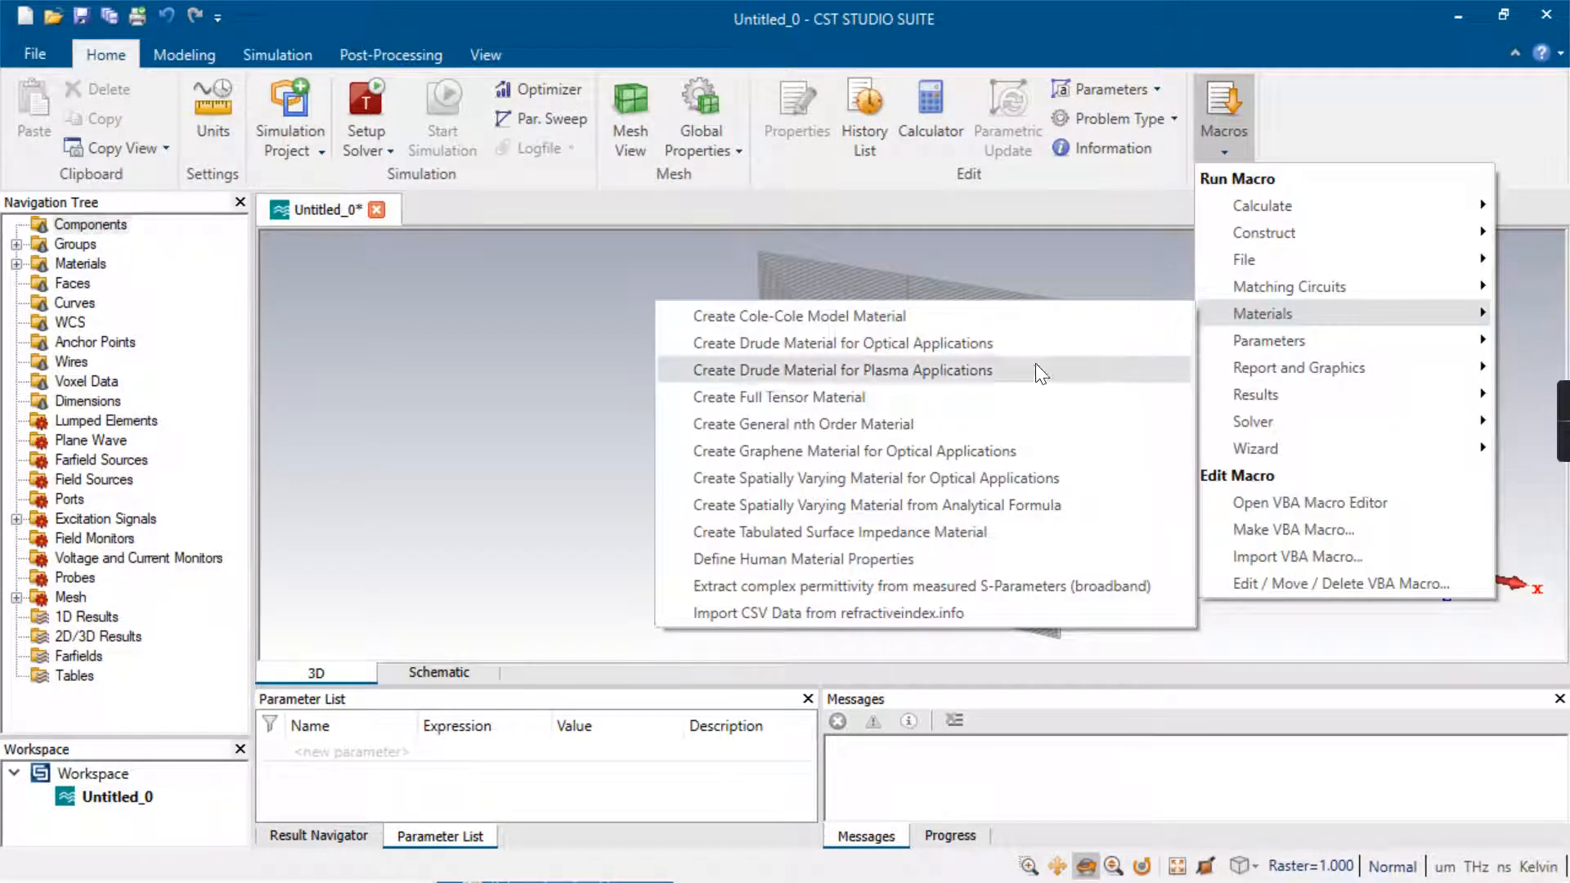
click(934, 451)
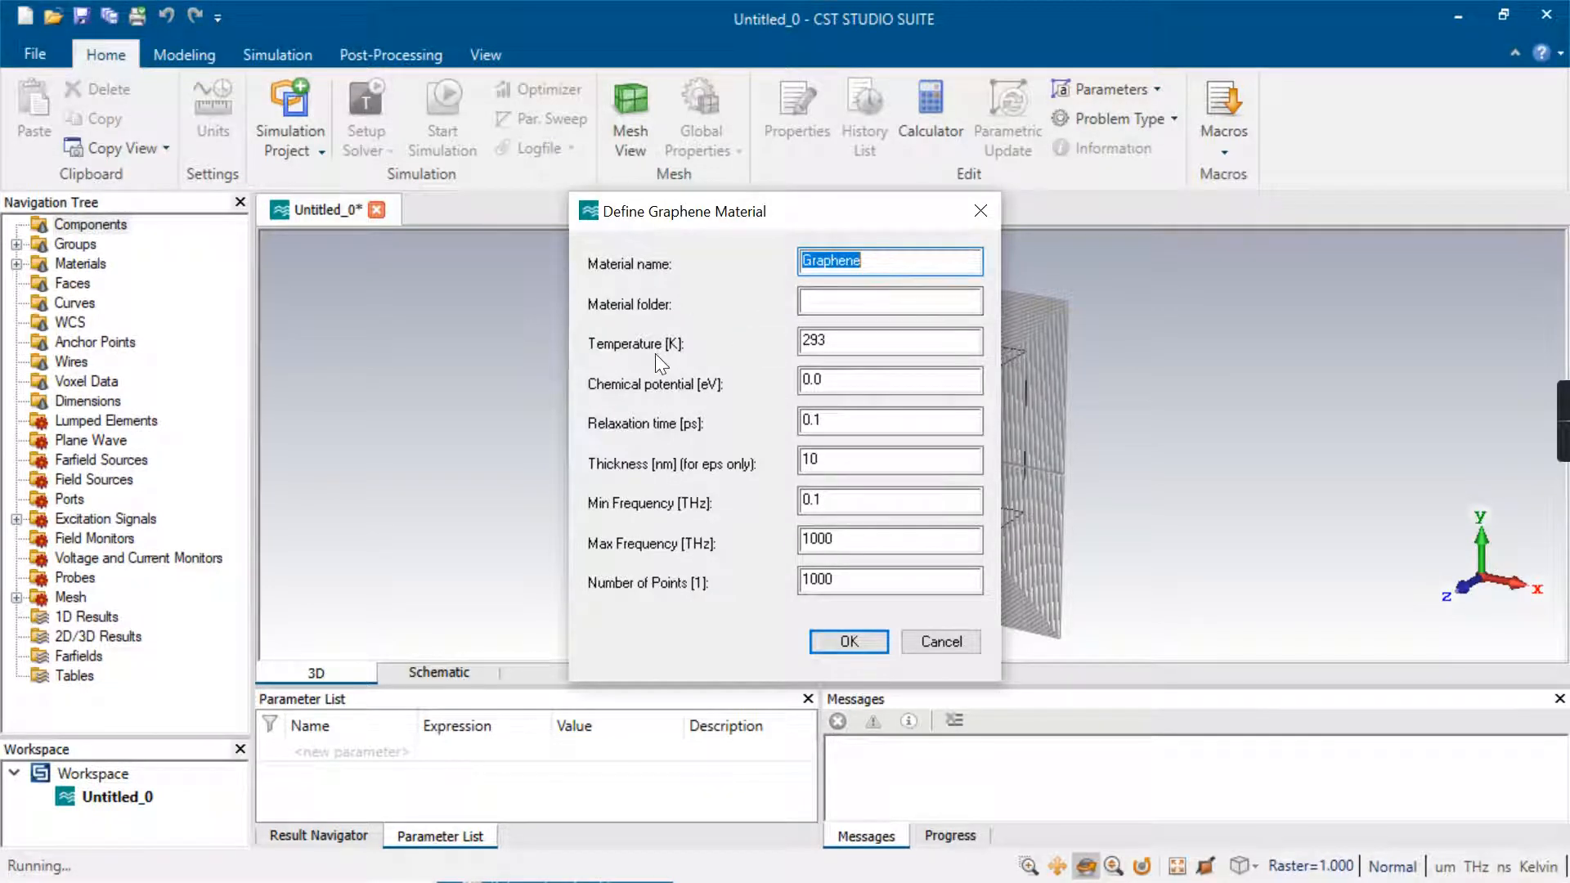
double_click(827, 345)
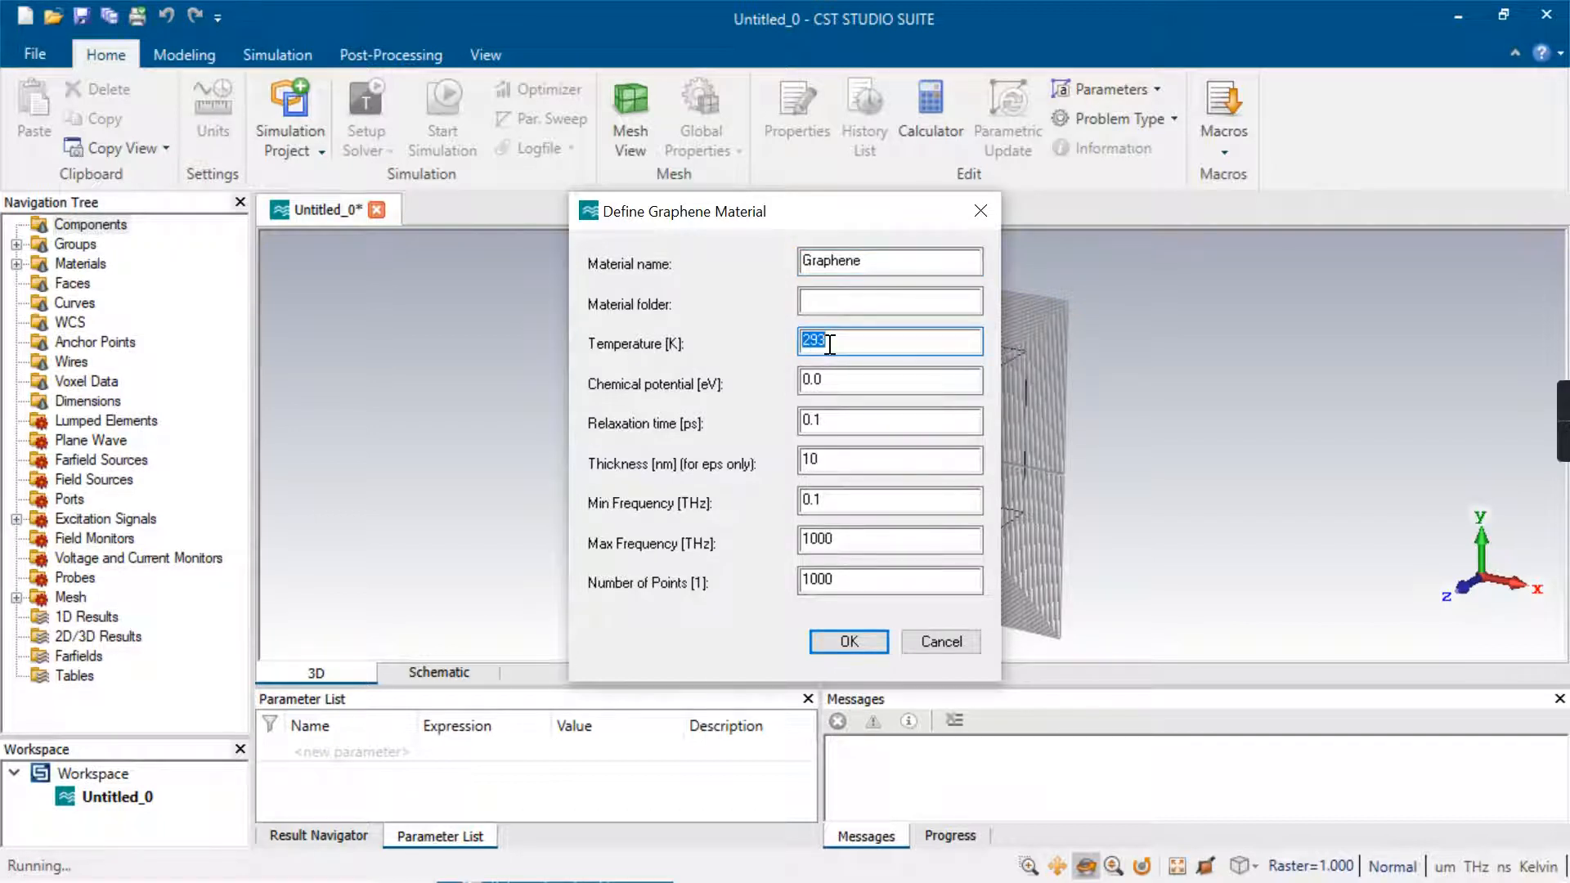
text(300)
click(838, 382)
click(837, 383)
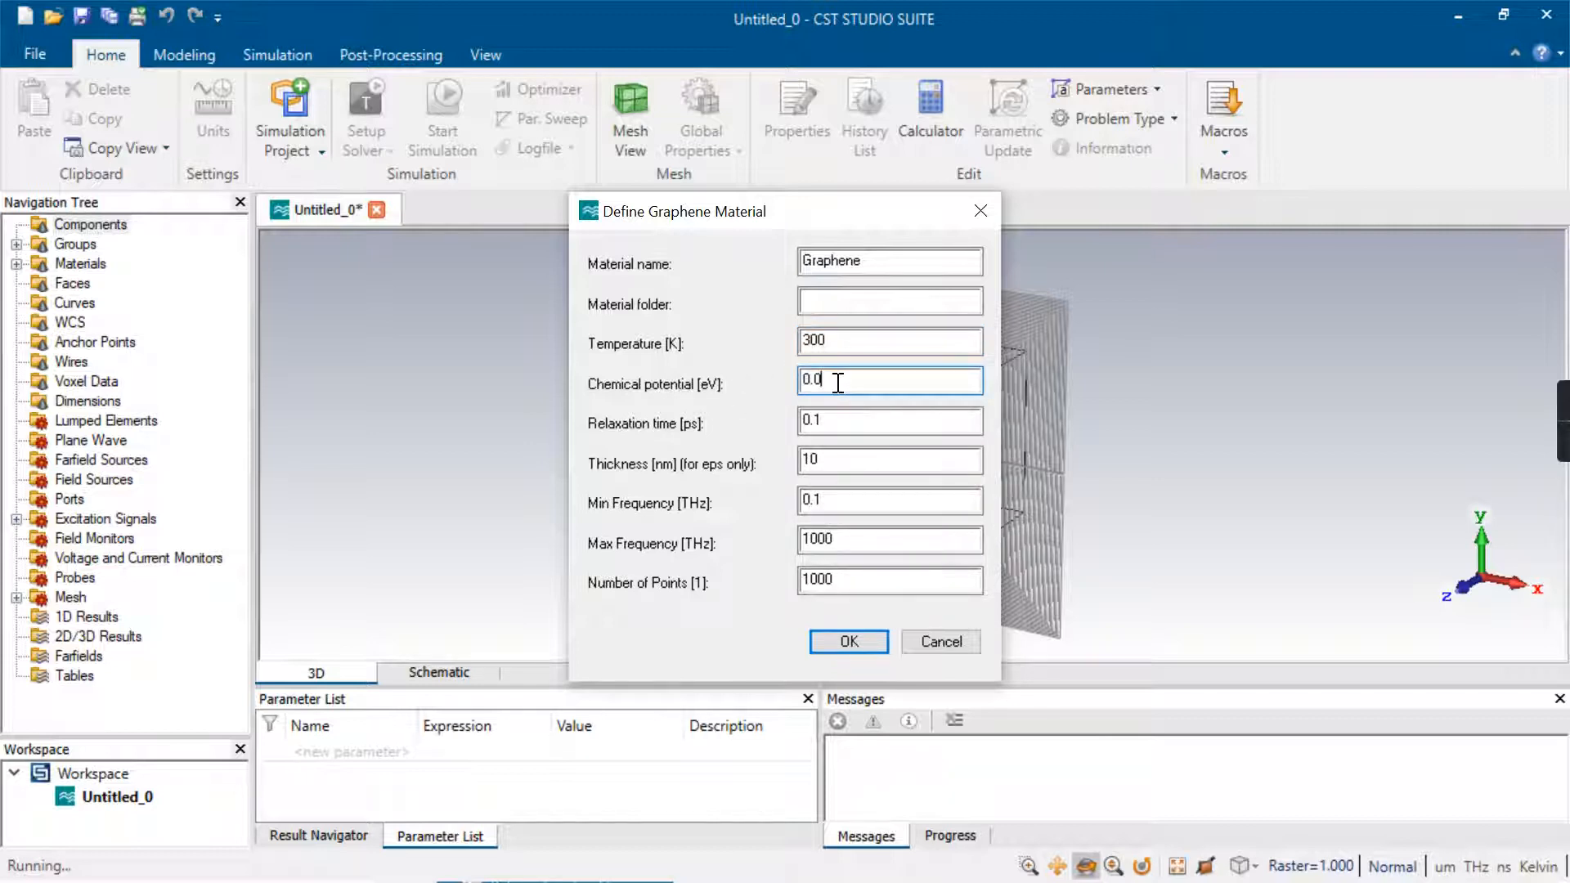
key(BackSpace)
text(5)
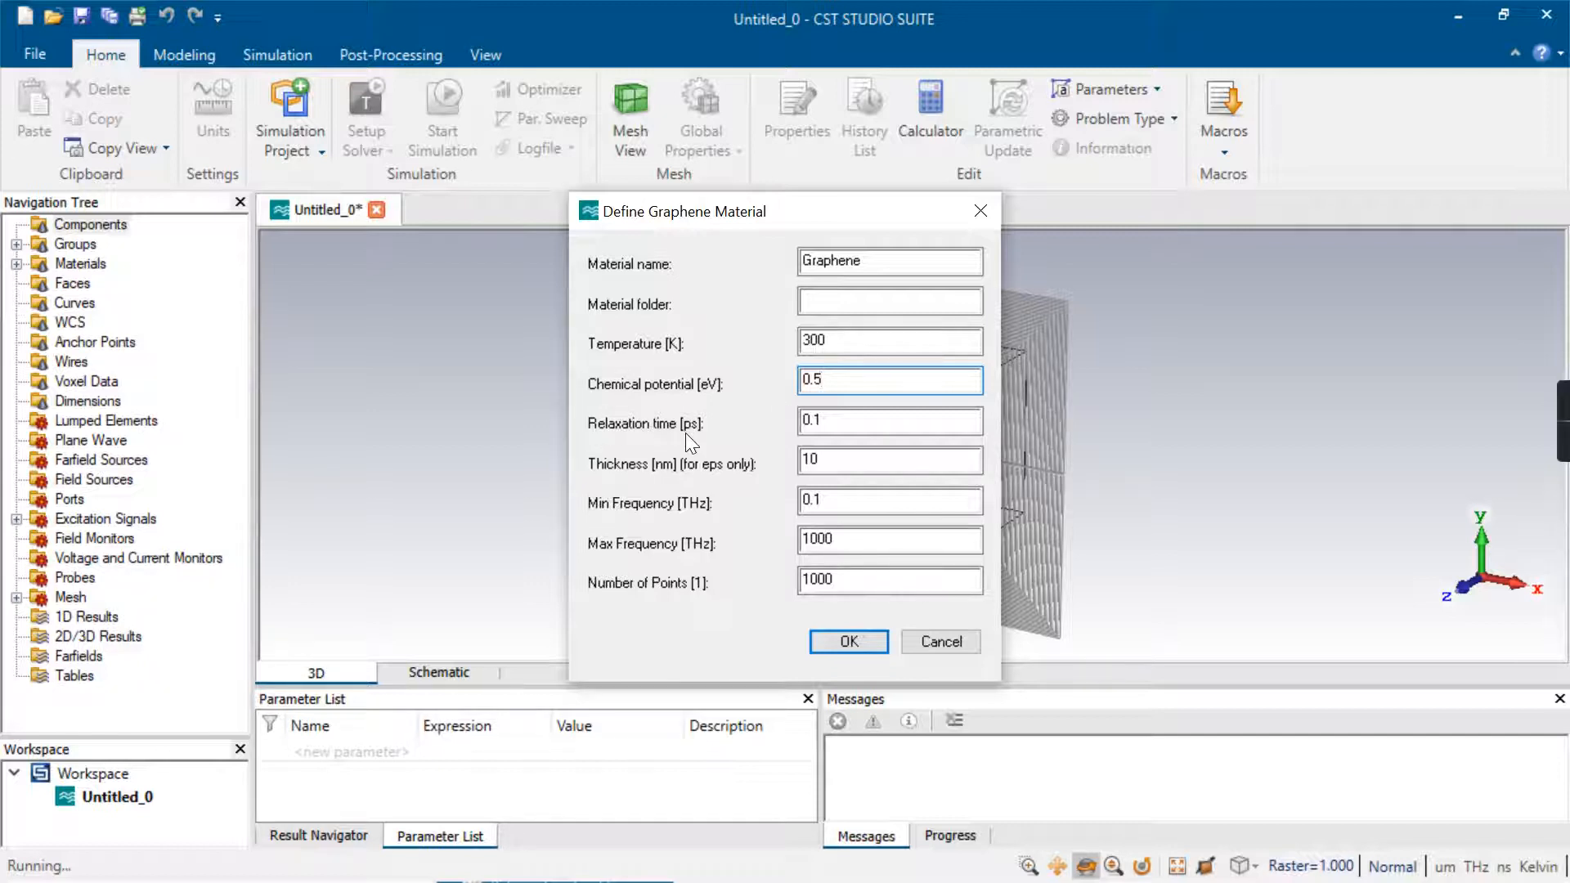
Set the graphene's relaxation time to 1 ps and maximum frequency to 3 THz, and create the material
click(866, 426)
double_click(866, 426)
text(1)
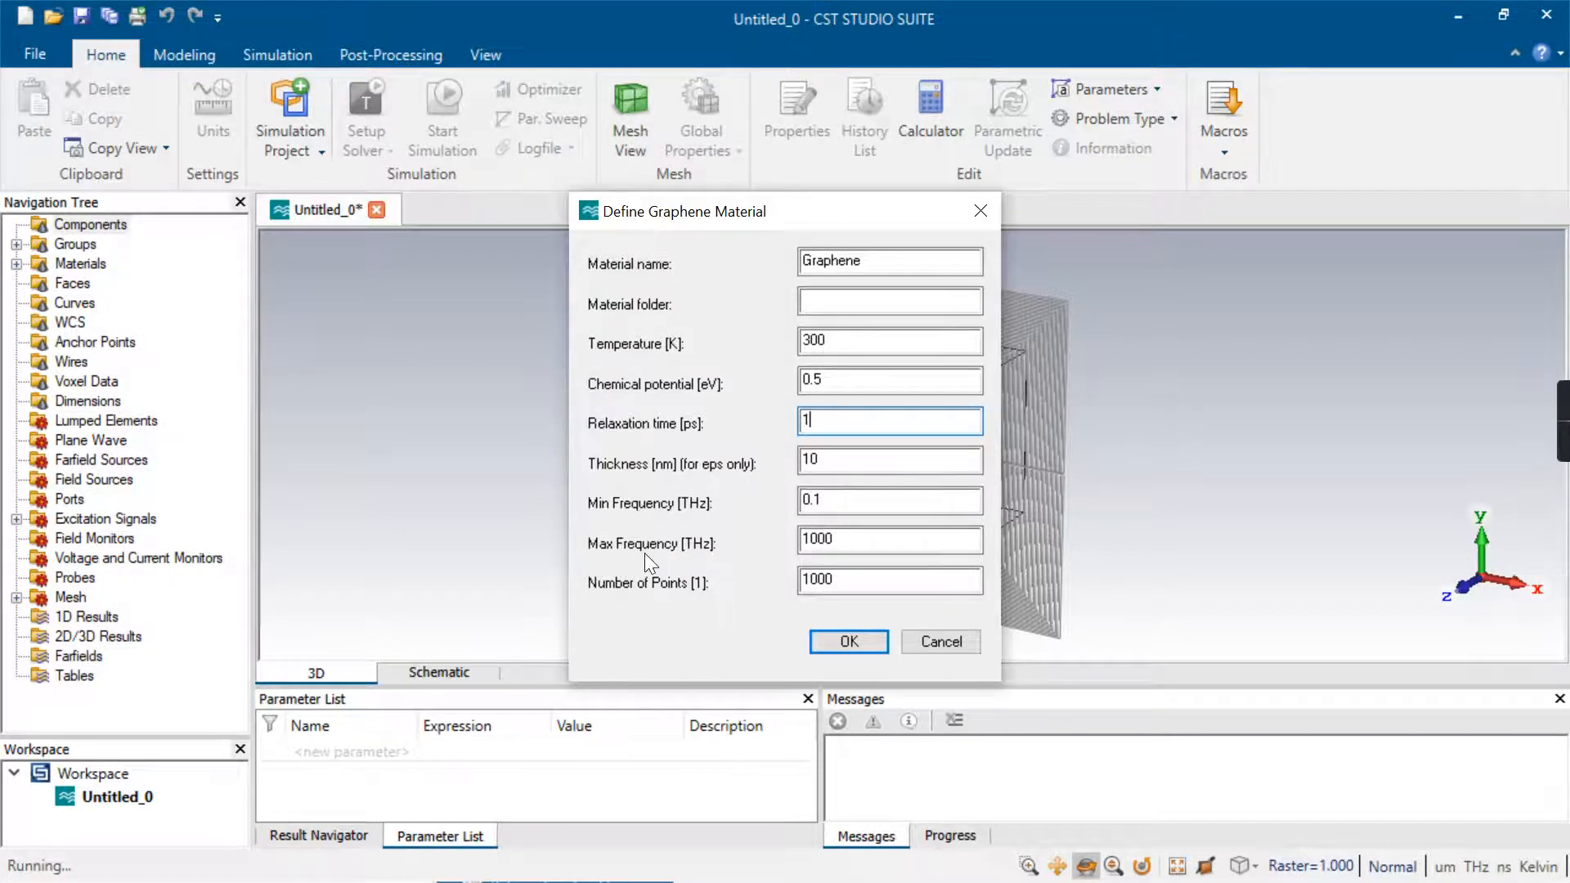
double_click(848, 539)
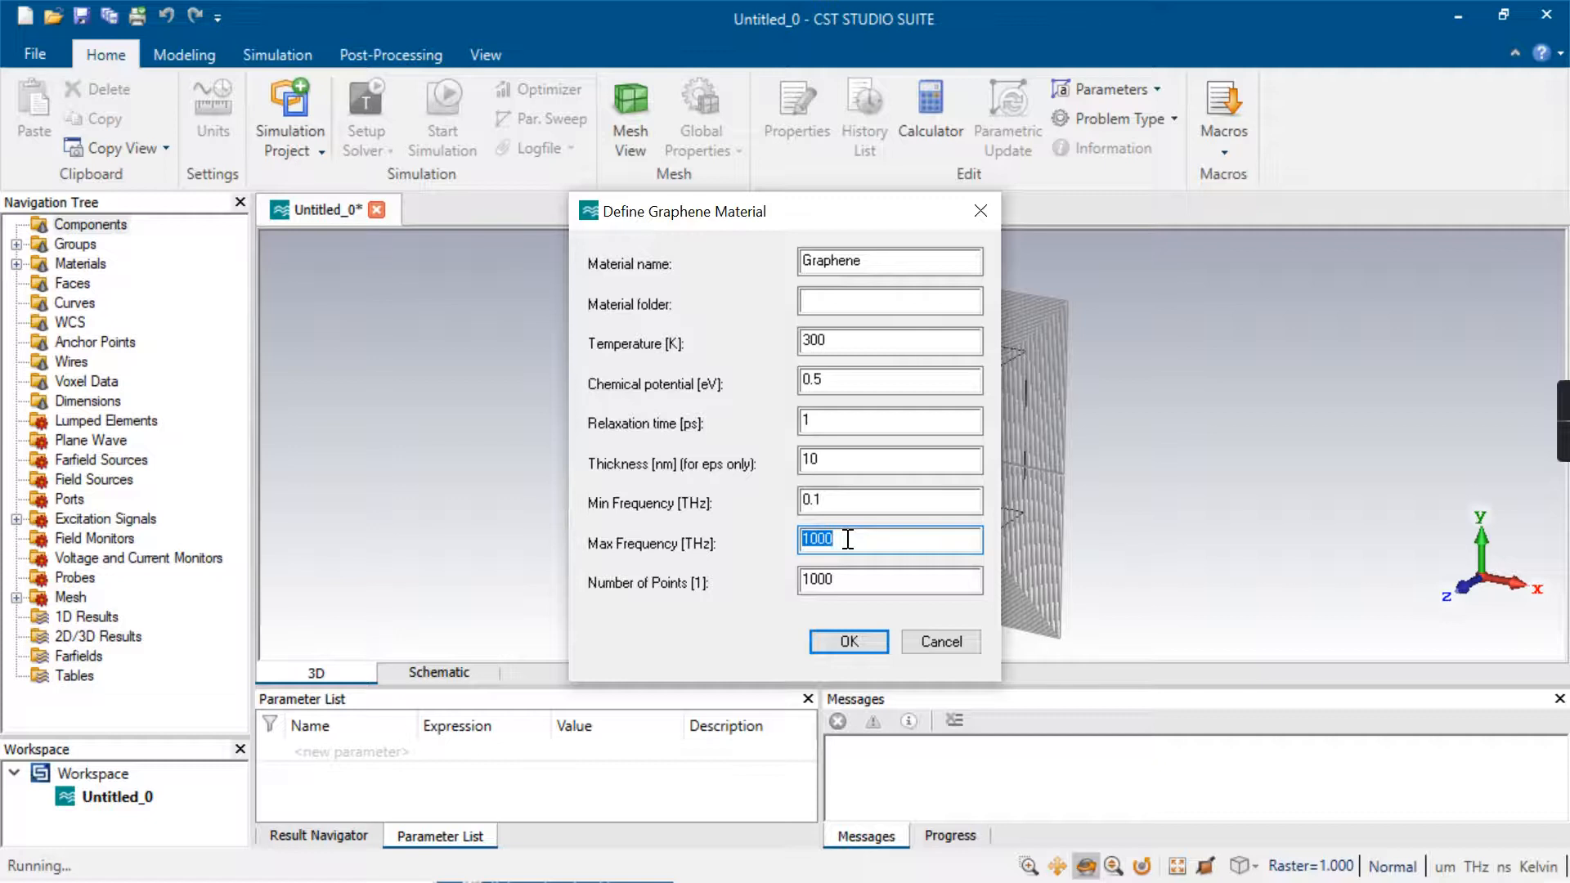
text(3)
click(852, 640)
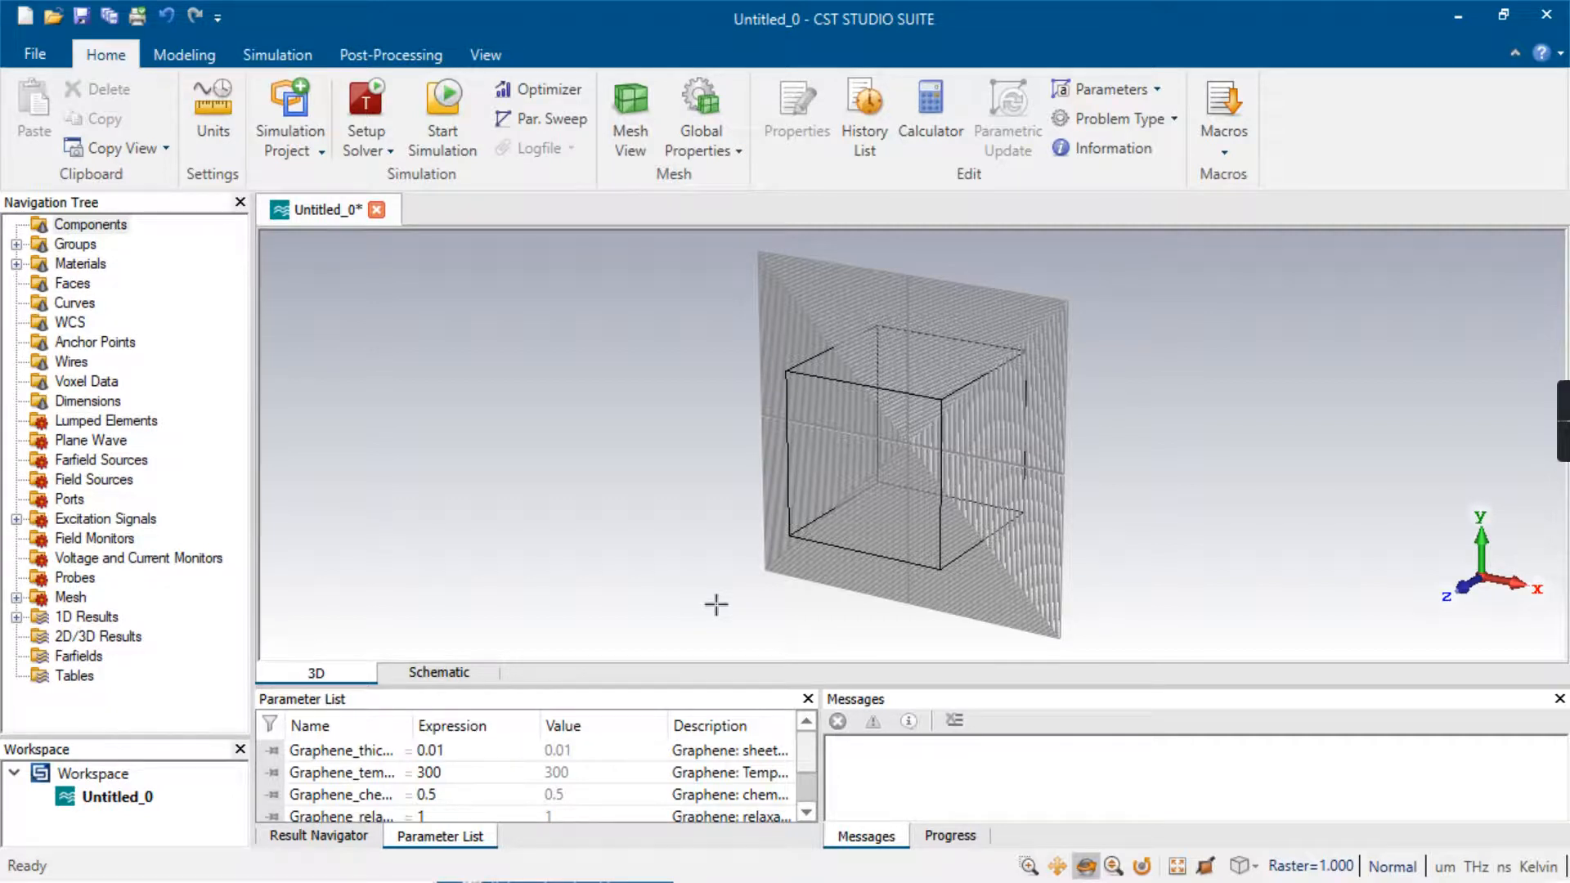
Inspect the expression of the graphene thickness parameter without changing it
click(448, 751)
click(448, 750)
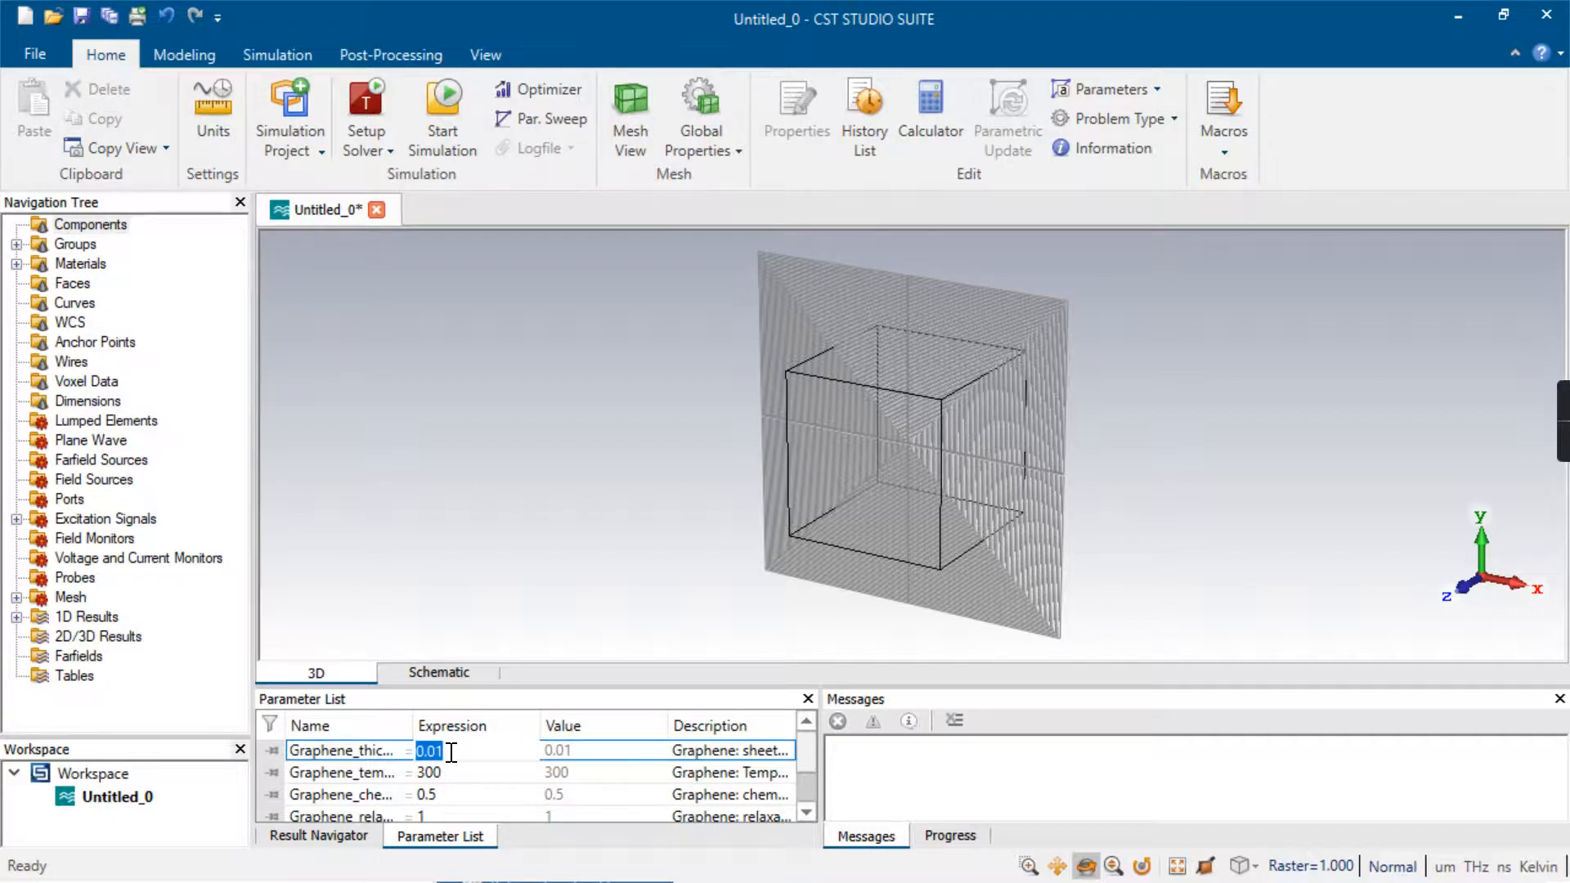
click(450, 621)
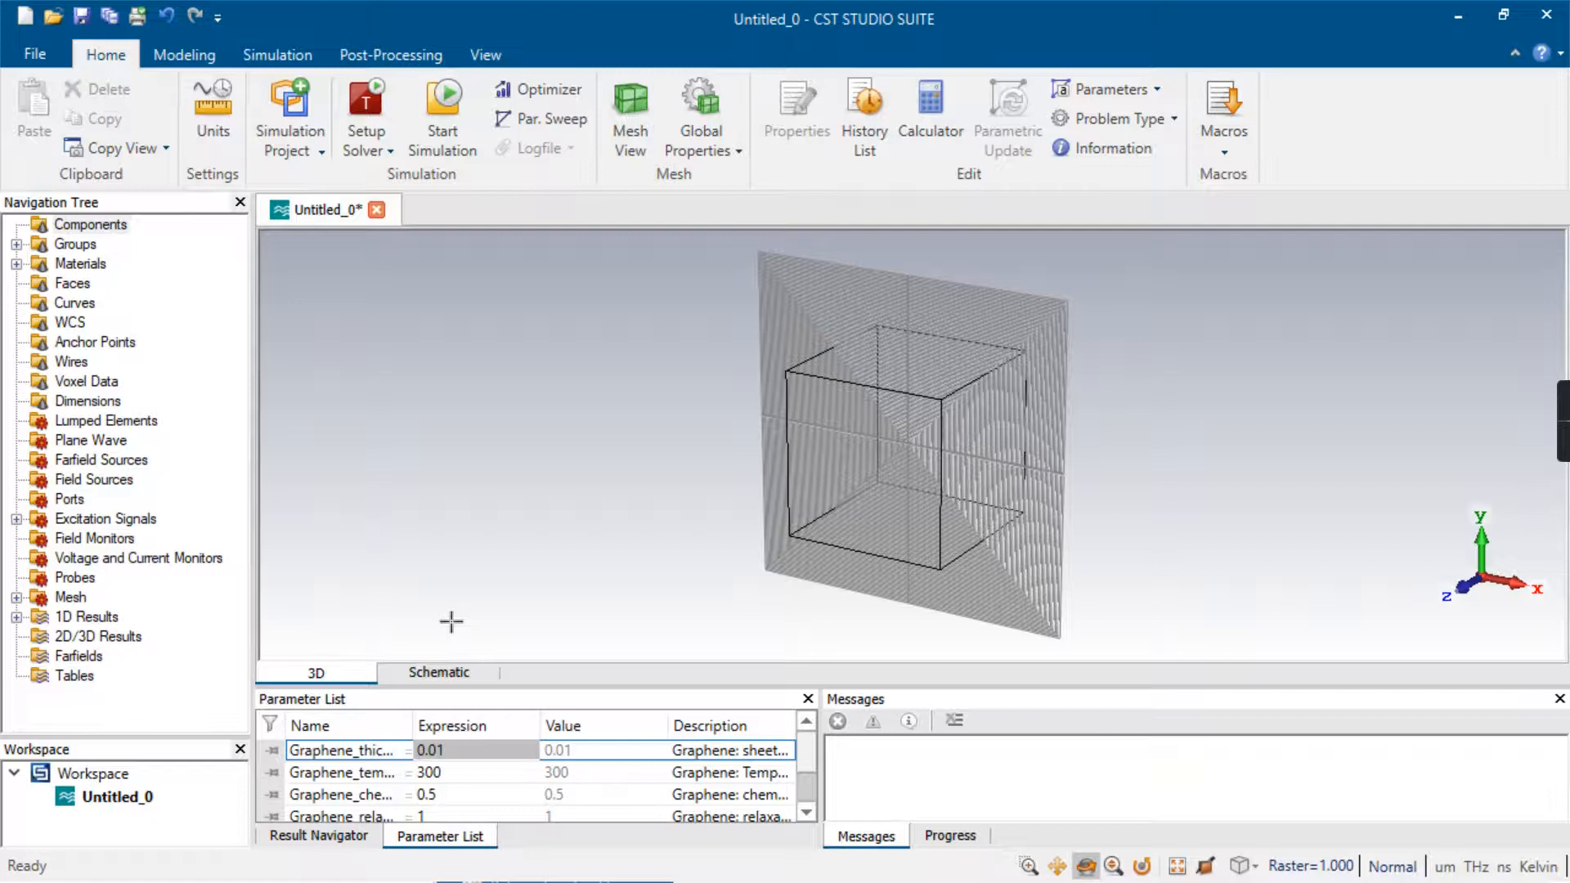
Reopen the macro that creates a graphene material for optical applications to view its definition settings
click(1232, 140)
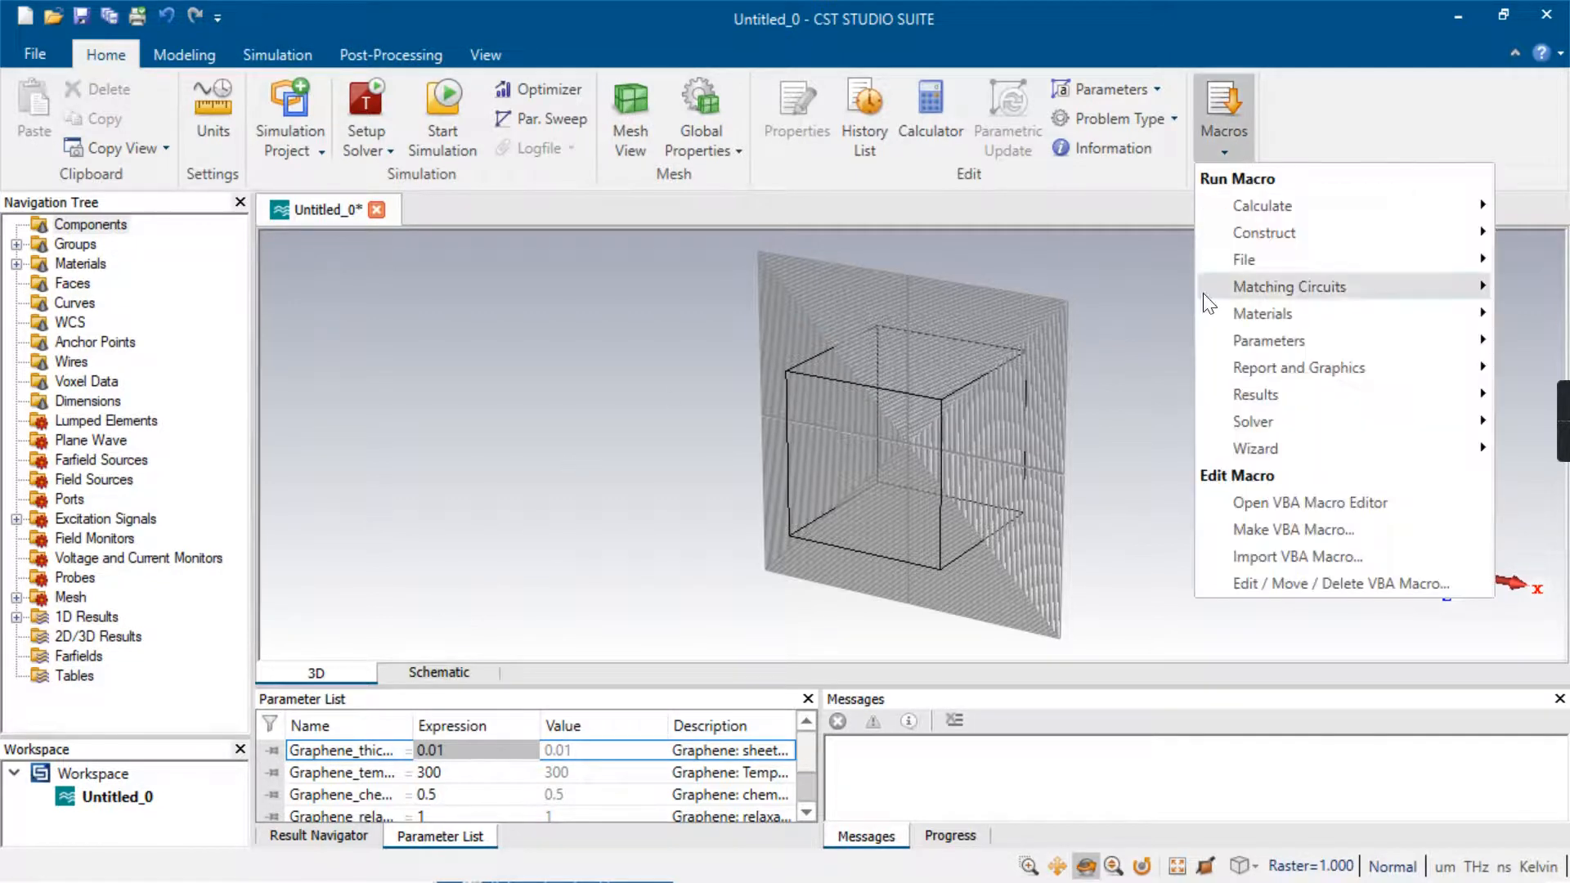
mouse_move(1248, 320)
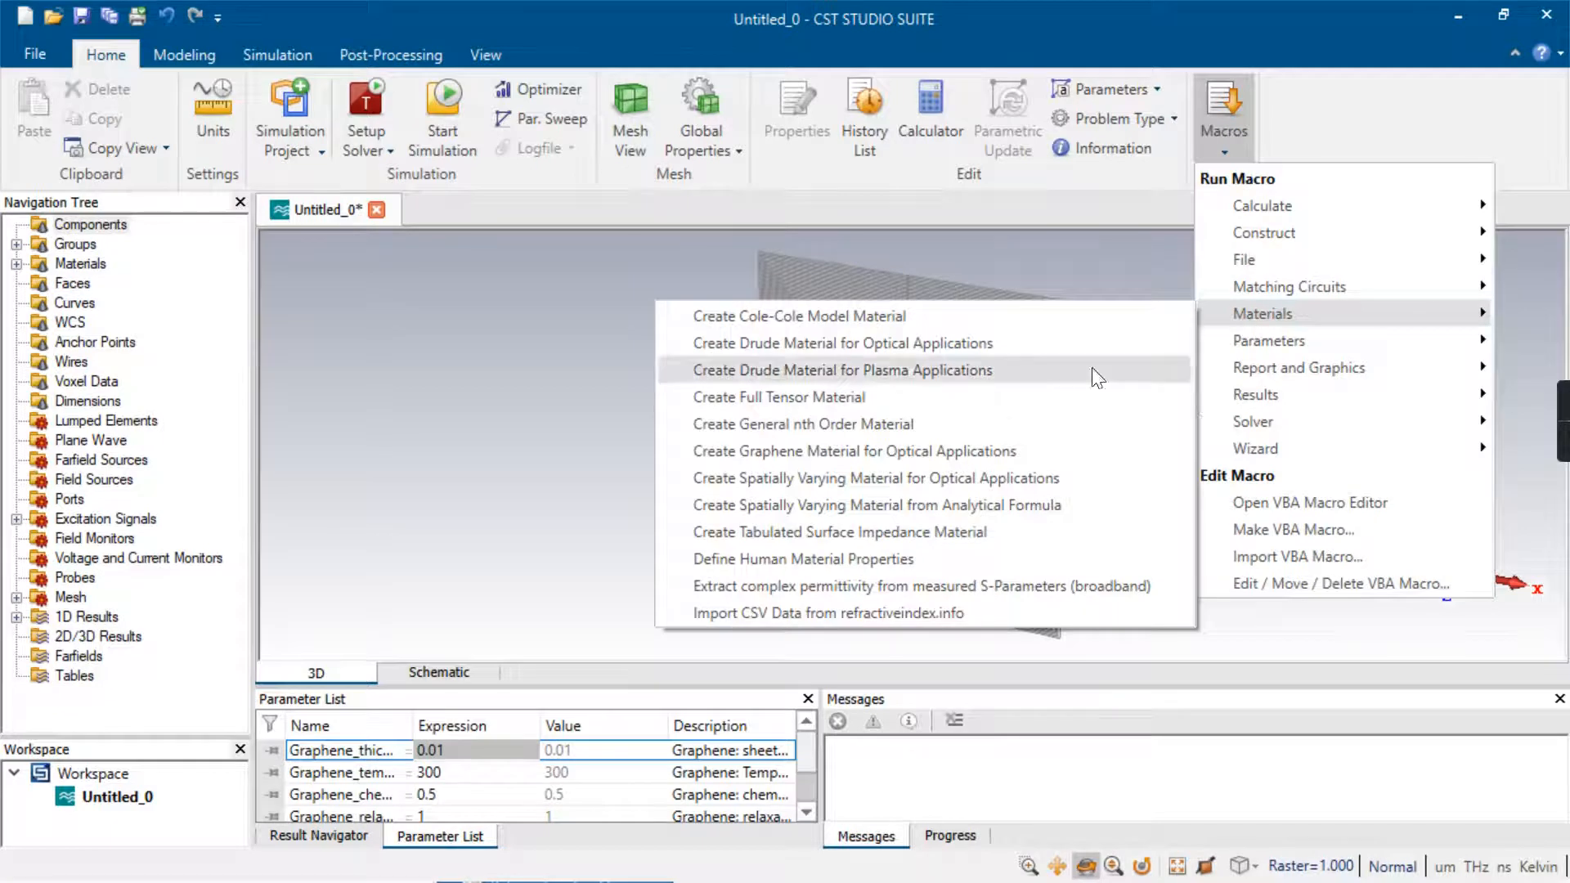
click(914, 454)
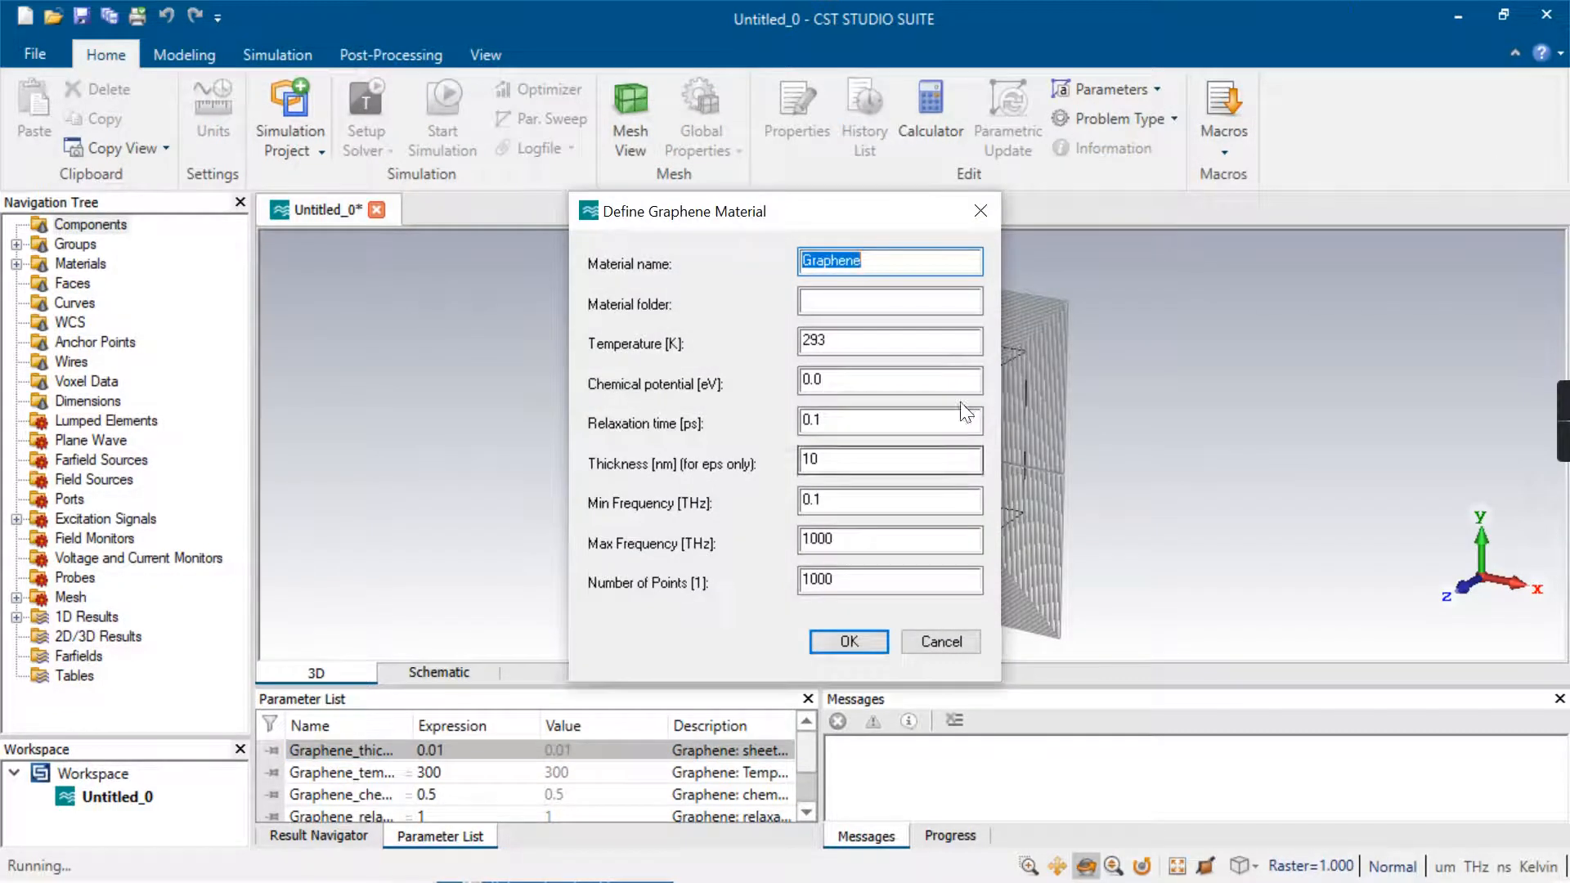